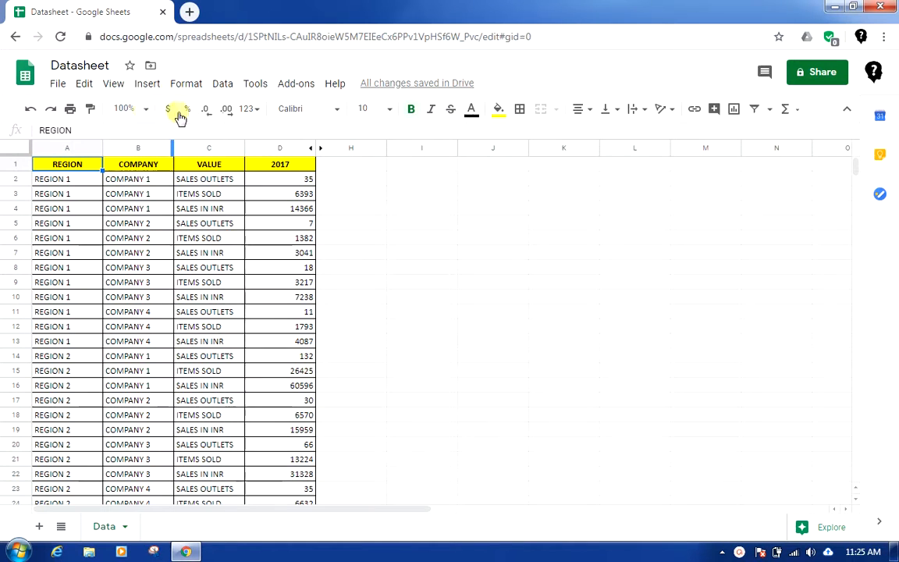
# Create a conditional formatting rule that applies to the data range A2:D49, leaving out the header row
pyautogui.click(222, 85)
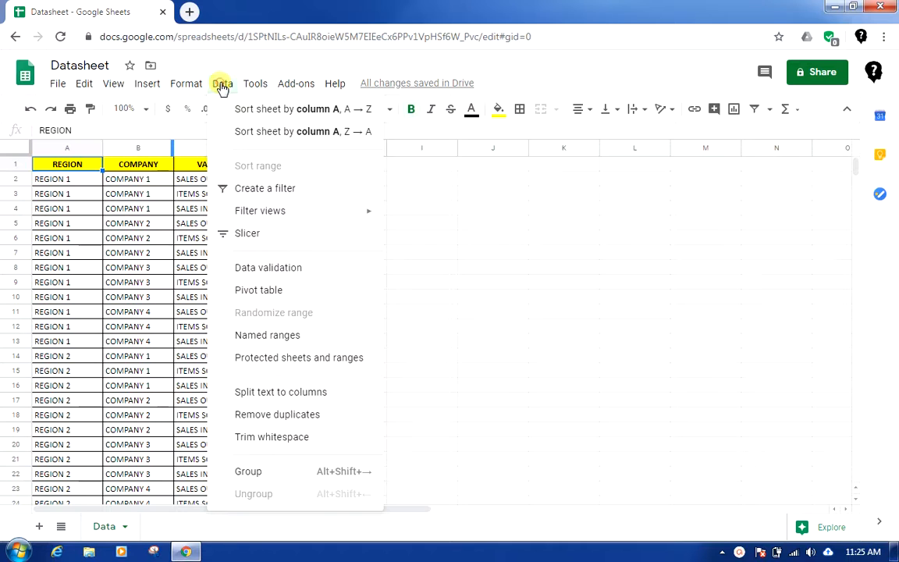
pyautogui.moveTo(193, 89)
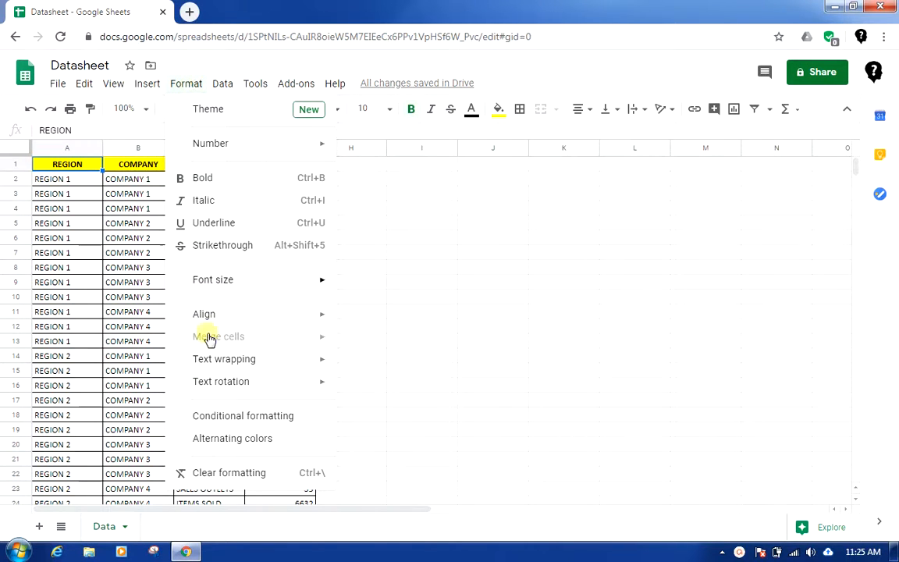
pyautogui.click(221, 418)
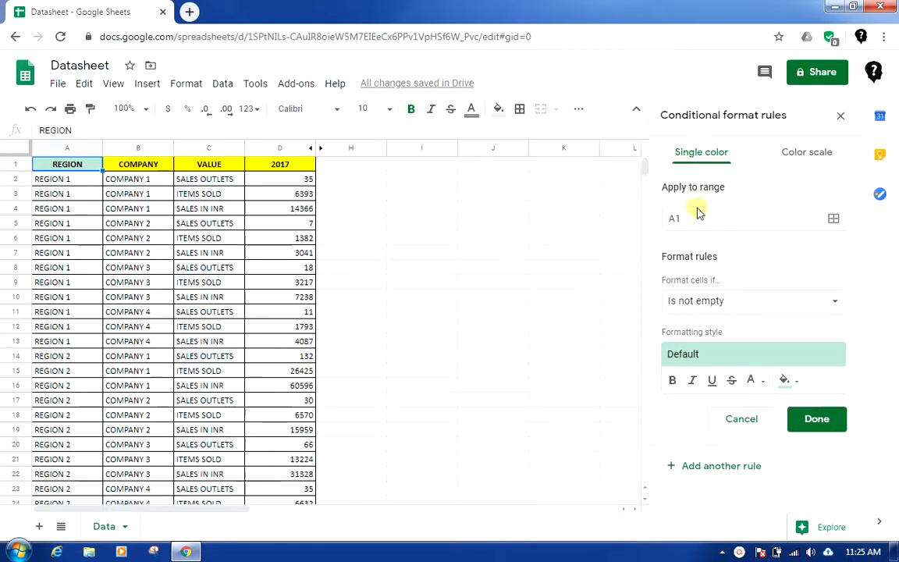
pyautogui.click(834, 221)
pyautogui.click(387, 277)
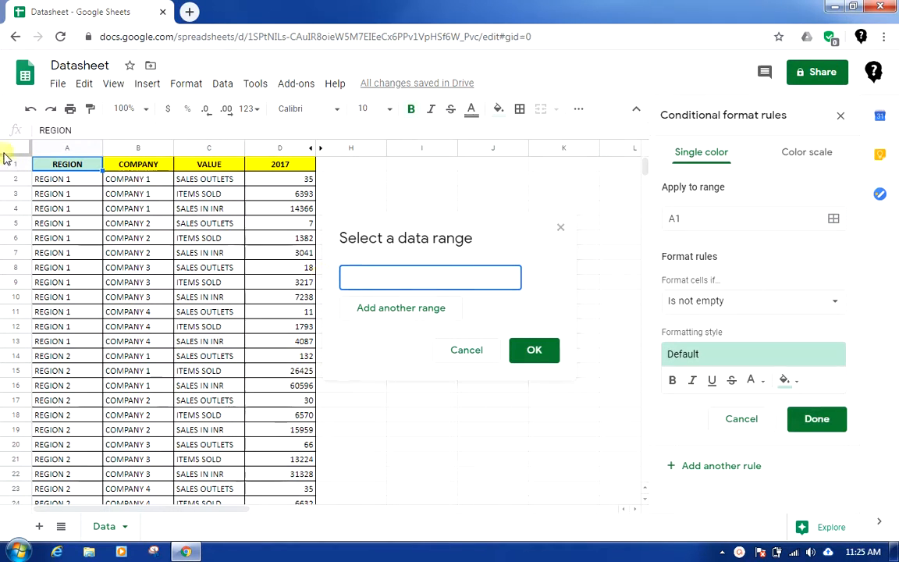
pyautogui.click(66, 165)
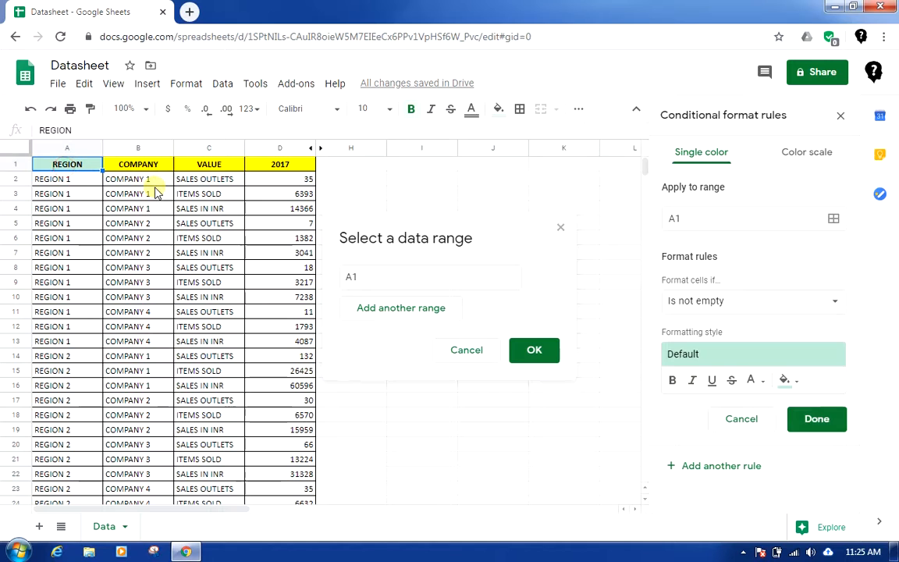
pyautogui.press('Down')
pyautogui.hotkey('ctrl', 'Right')
pyautogui.hotkey('ctrl', 'Right')
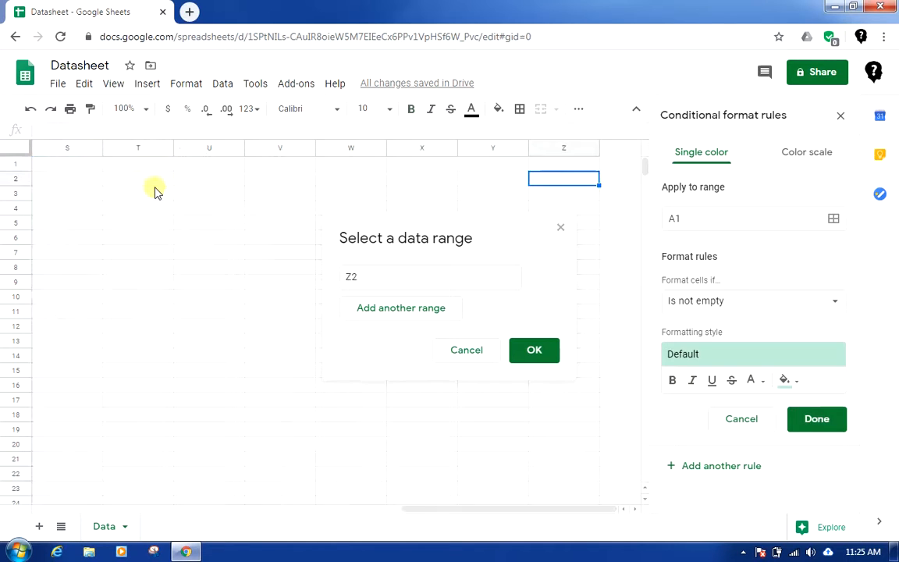
pyautogui.hotkey('ctrl', 'Left')
pyautogui.hotkey('ctrl', 'Left')
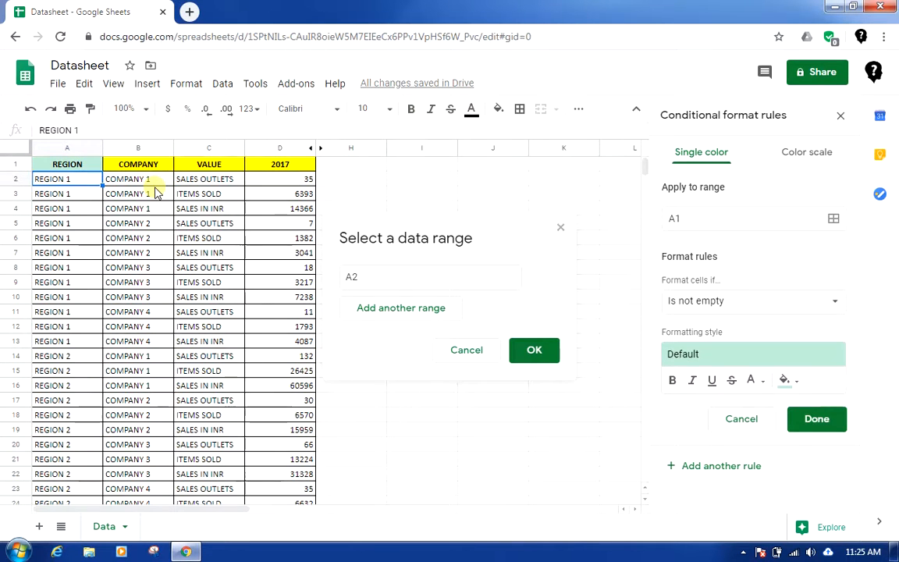
pyautogui.hotkey('shift', 'Right')
pyautogui.hotkey('shift', 'Right')
pyautogui.hotkey('shift', 'Right')
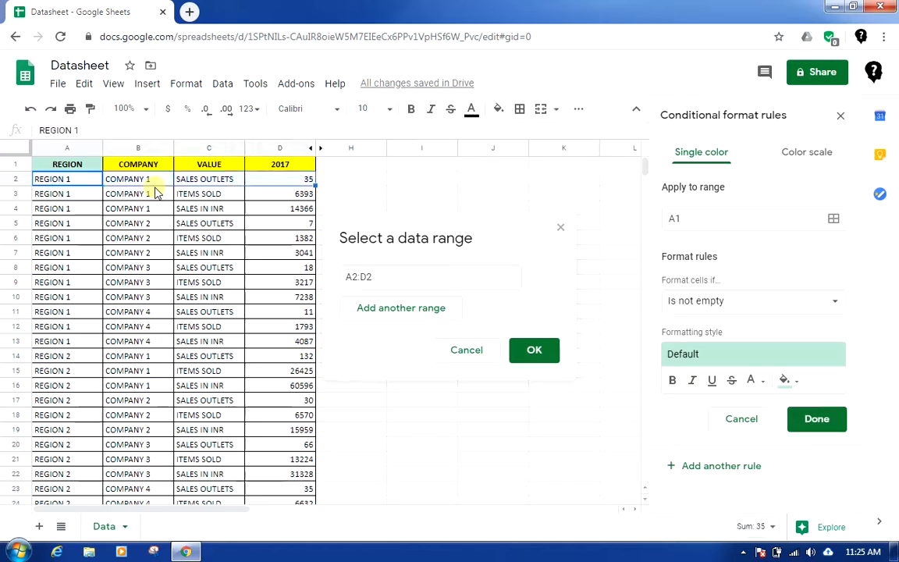
pyautogui.hotkey('ctrl', 'shift', 'Down')
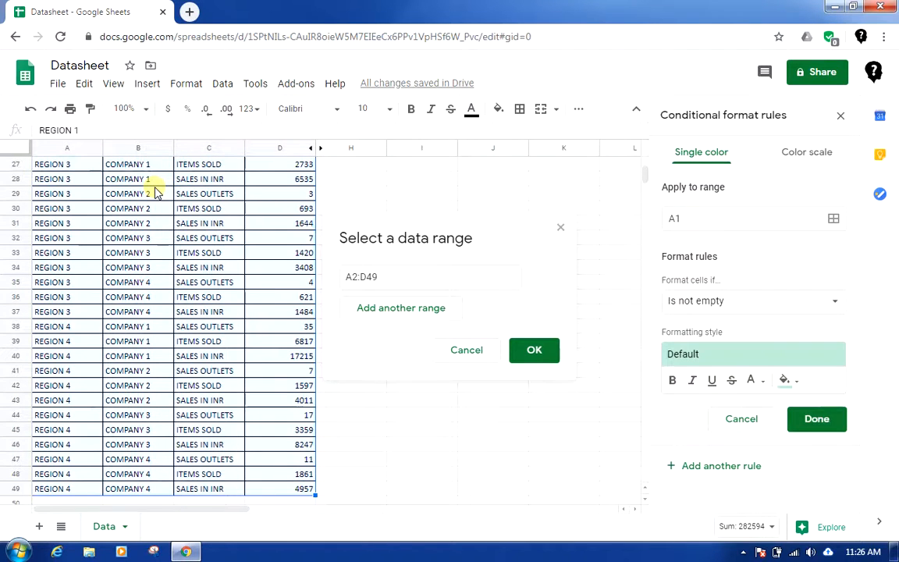
pyautogui.click(537, 349)
# Set the rule's condition to a custom formula and enter =D2<50
pyautogui.scroll(4, 221, 287)
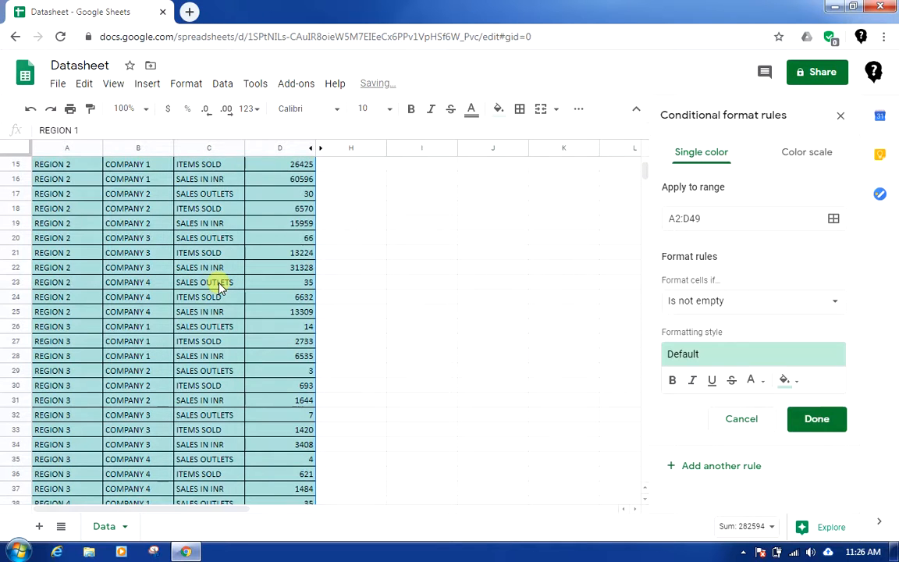
pyautogui.scroll(5, 218, 285)
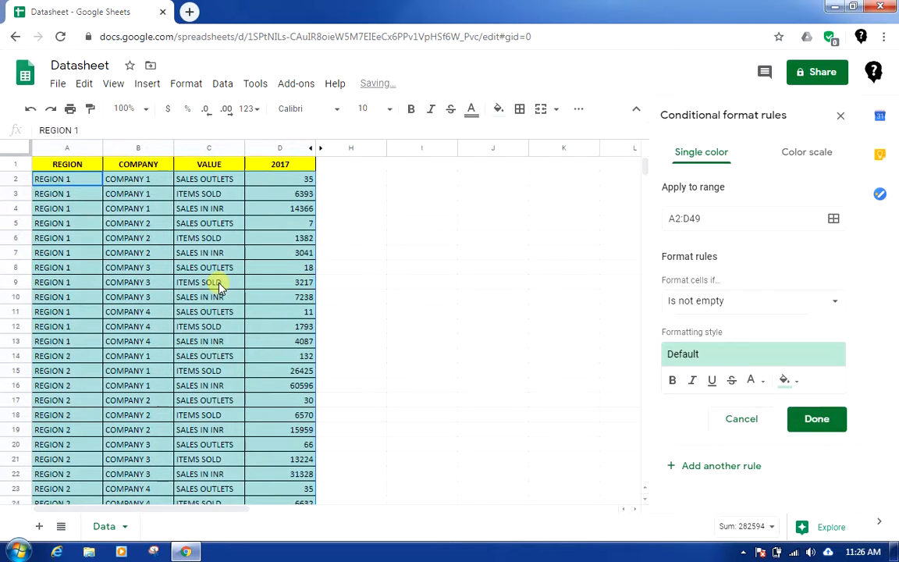
pyautogui.click(706, 302)
pyautogui.scroll(-3, 750, 406)
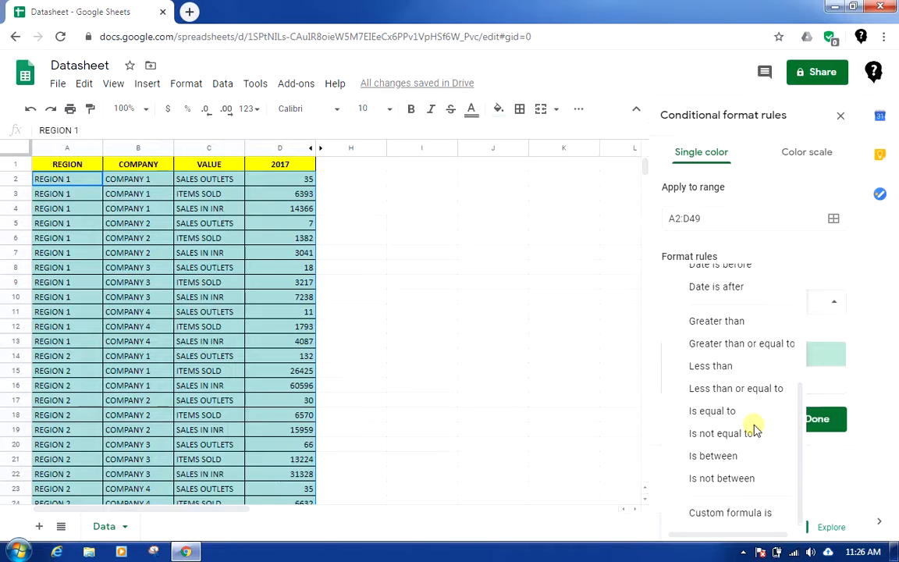
pyautogui.click(735, 515)
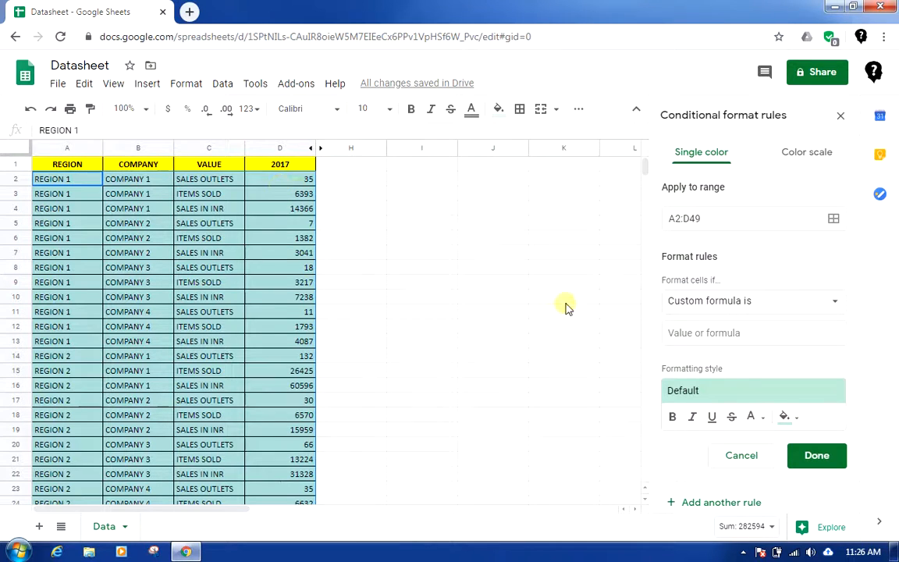
pyautogui.click(693, 334)
pyautogui.write('=')
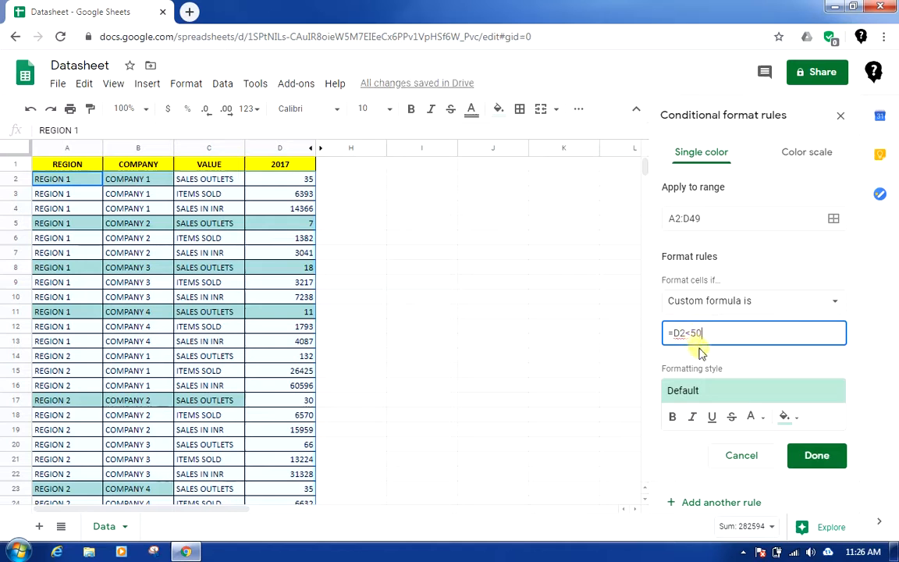
# Set the rule's fill color to red and save the rule
pyautogui.click(784, 418)
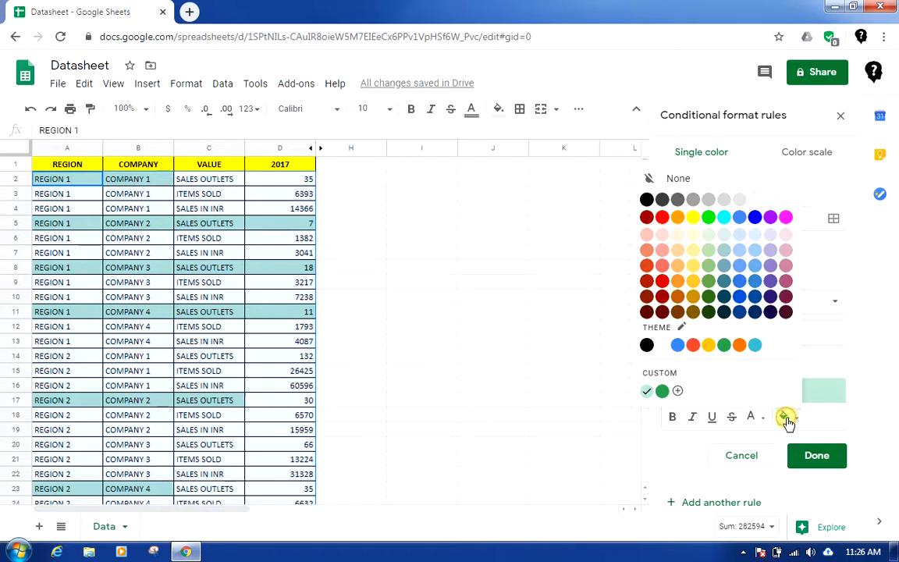
pyautogui.click(684, 219)
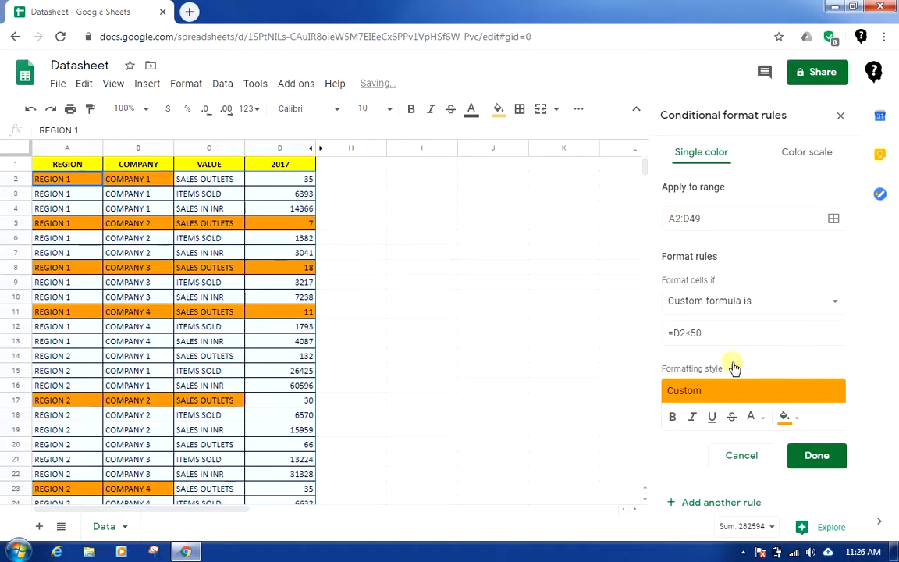
pyautogui.click(785, 419)
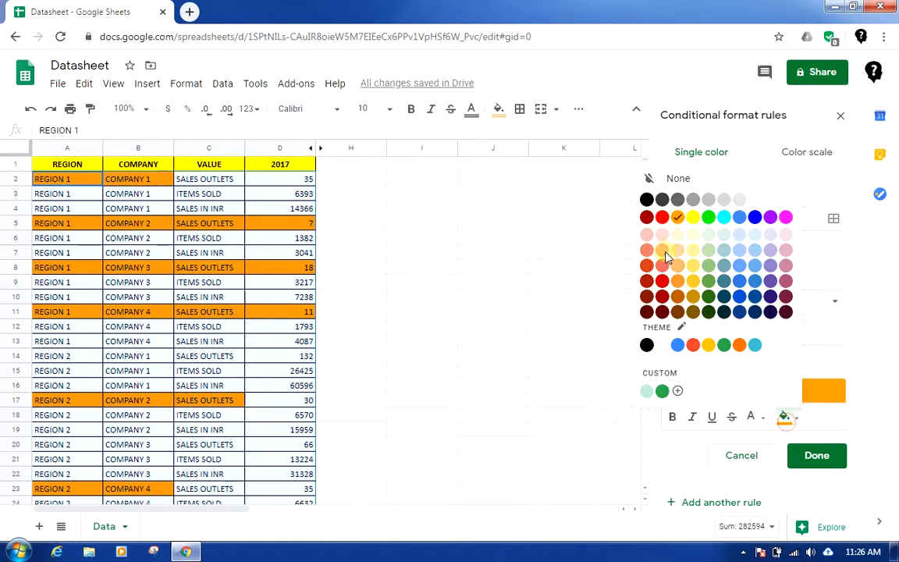
pyautogui.click(659, 219)
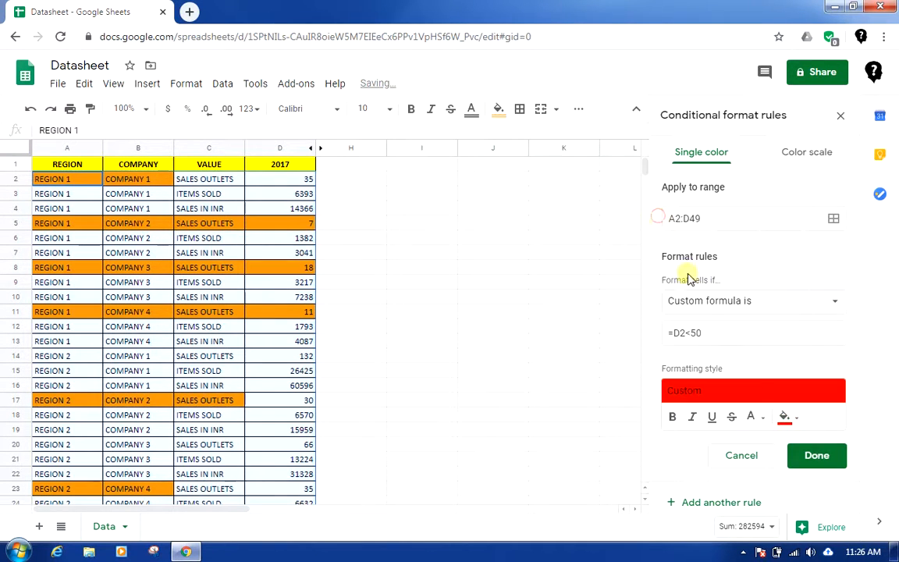
pyautogui.click(812, 456)
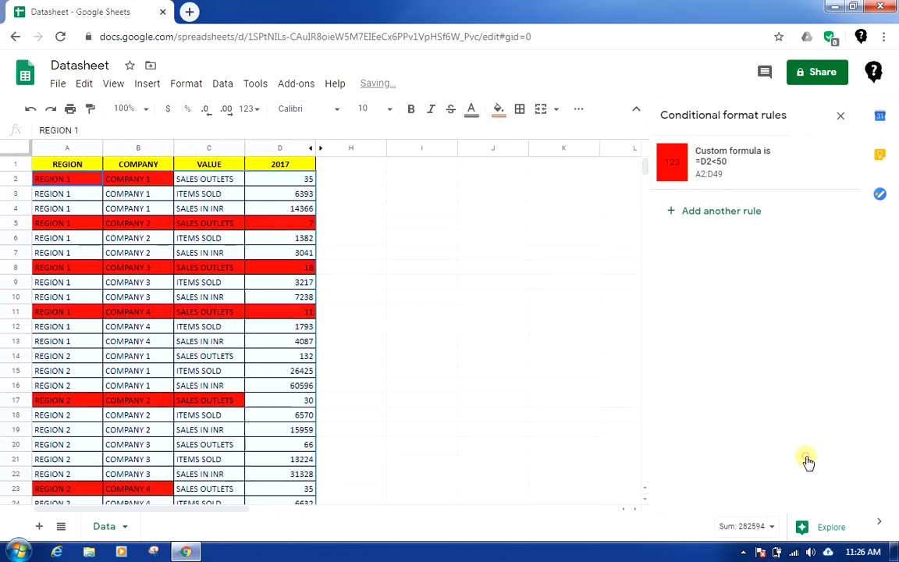
# Edit the existing rule so its custom formula is =$D2<50, locking column D, and save it
pyautogui.click(453, 370)
pyautogui.click(303, 179)
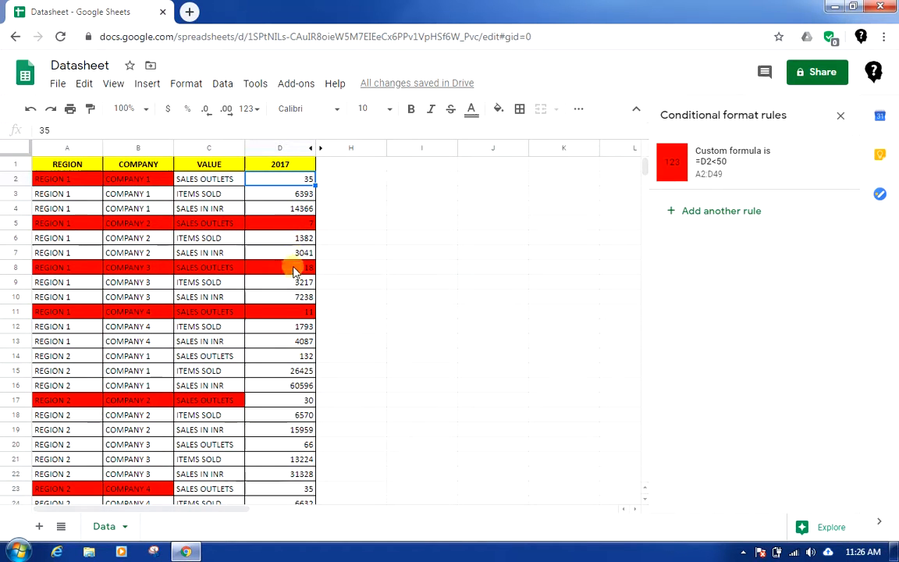
pyautogui.click(301, 402)
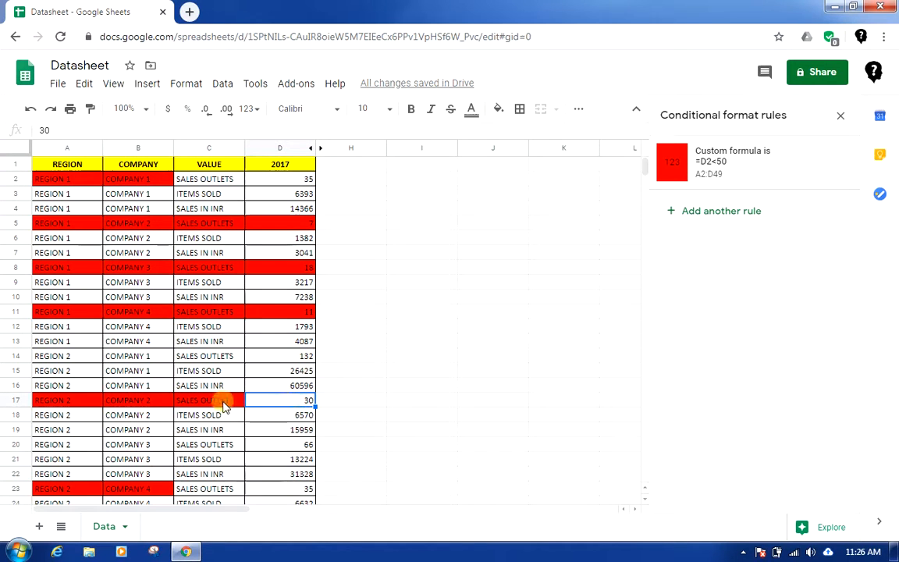
pyautogui.scroll(-6, 228, 437)
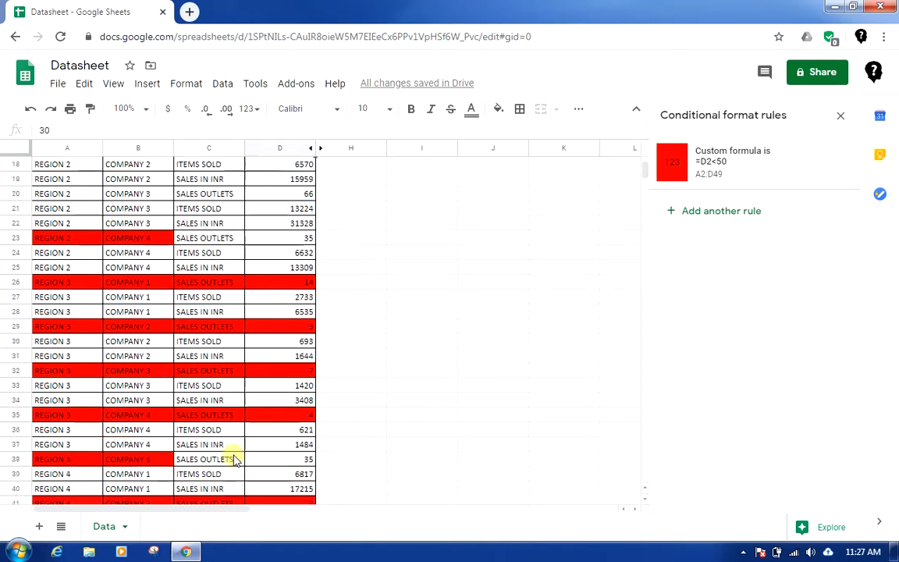
pyautogui.scroll(6, 234, 460)
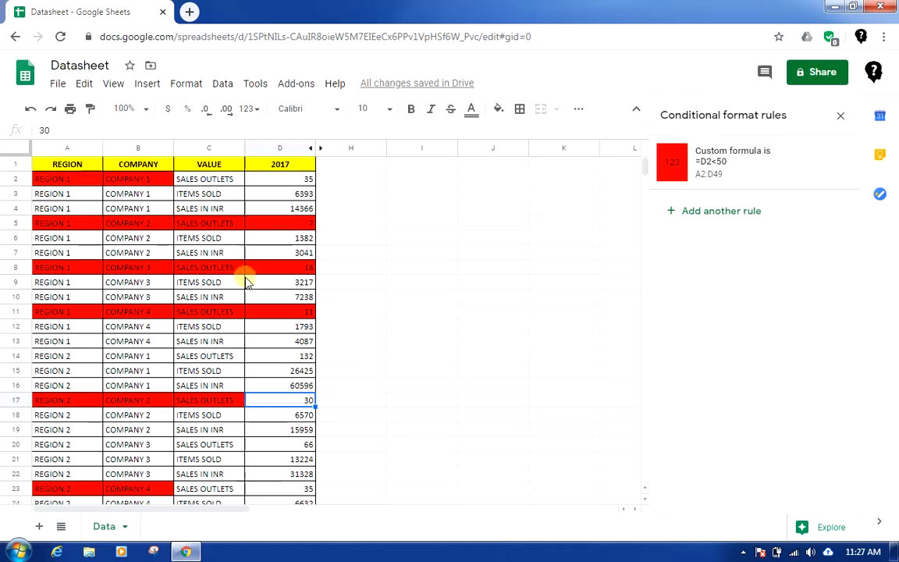
pyautogui.click(724, 171)
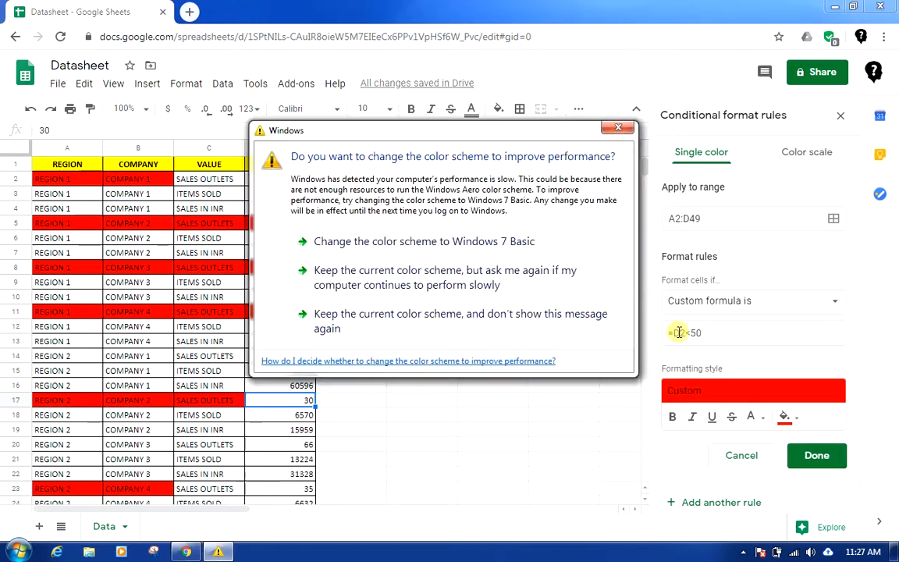
pyautogui.click(613, 131)
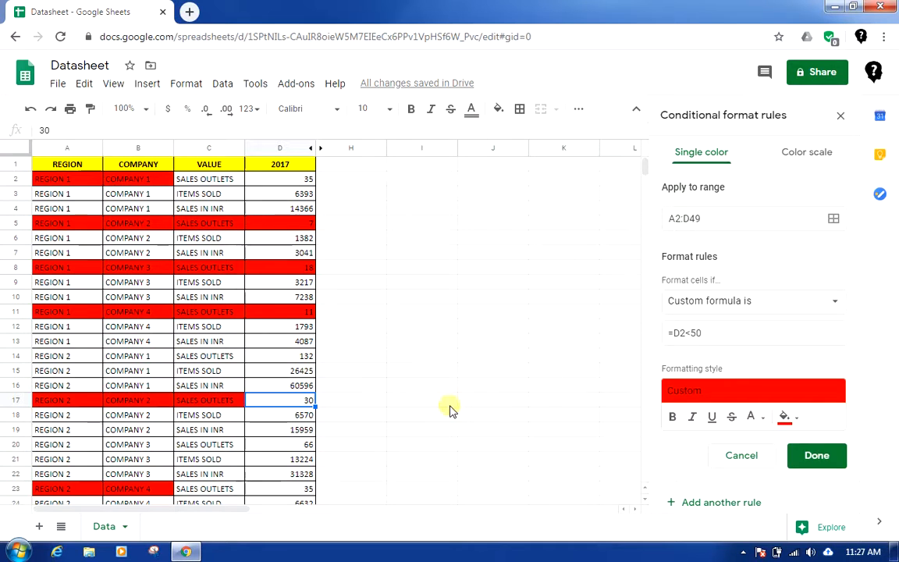
pyautogui.click(676, 333)
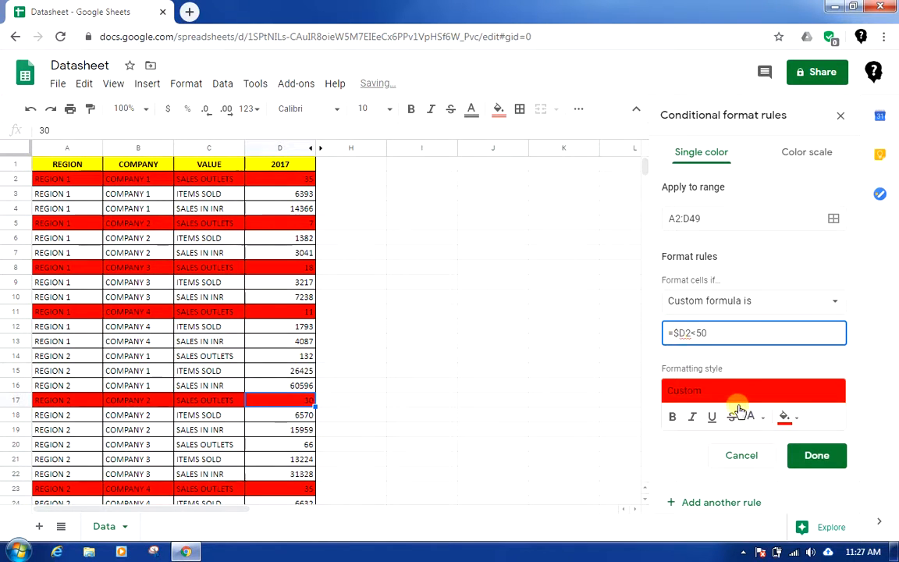
pyautogui.scroll(-6, 248, 373)
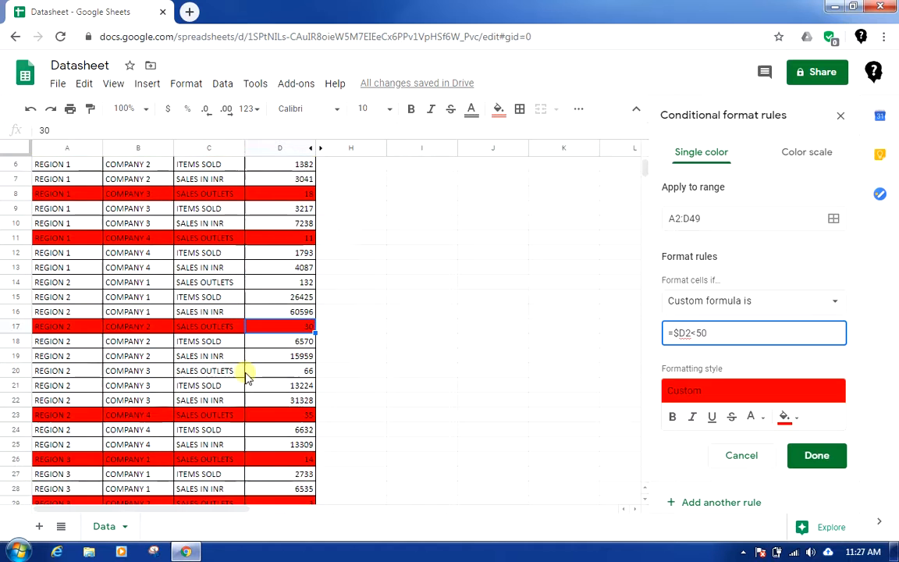
pyautogui.scroll(6, 246, 377)
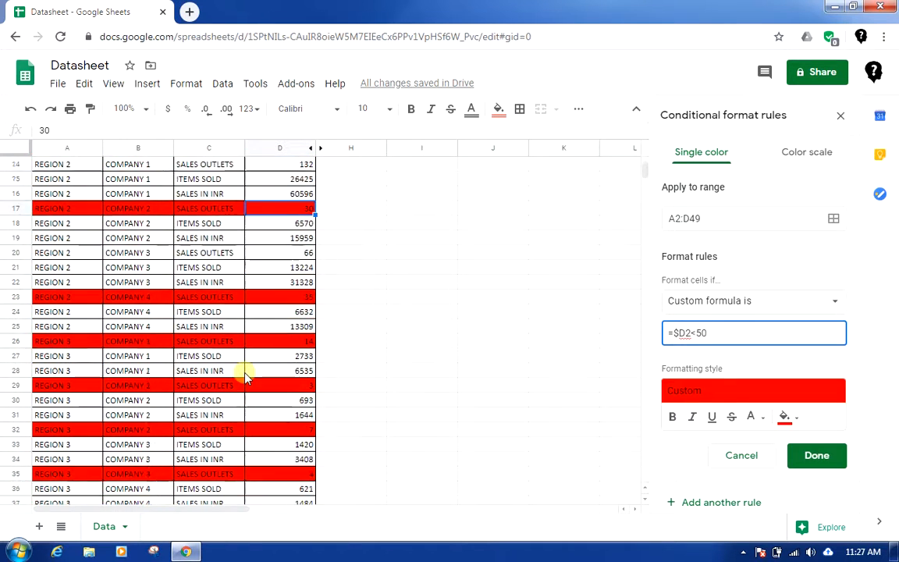
pyautogui.click(811, 461)
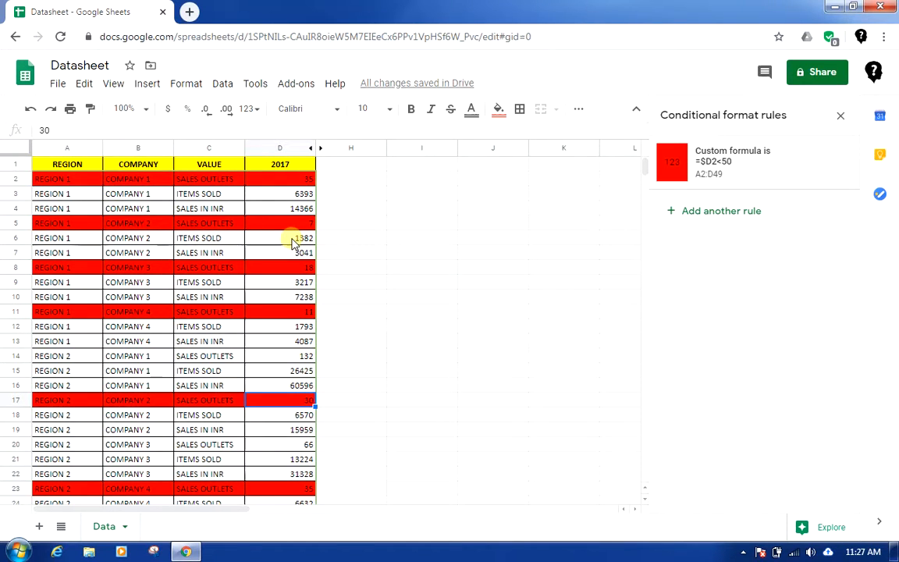
# Enter the threshold value 50 in cell I1
pyautogui.click(392, 164)
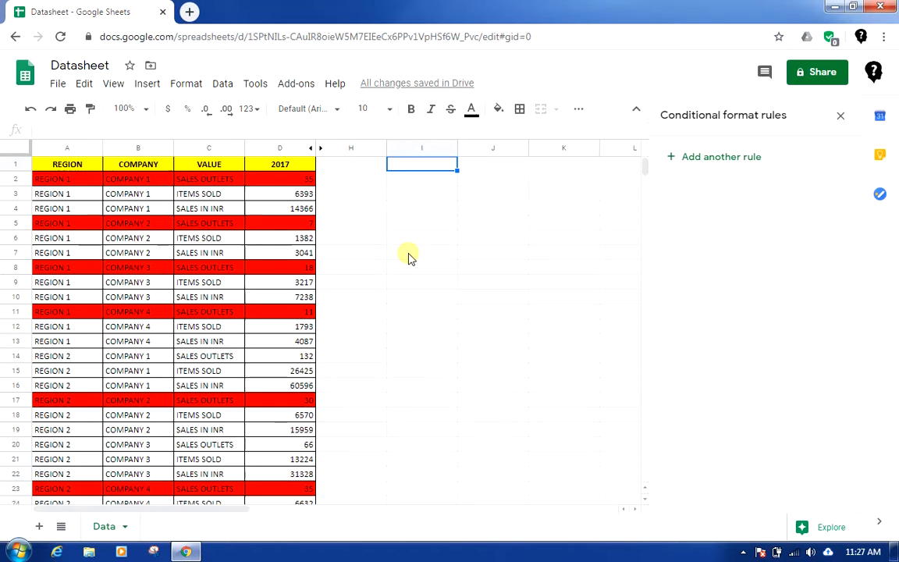
pyautogui.write('50')
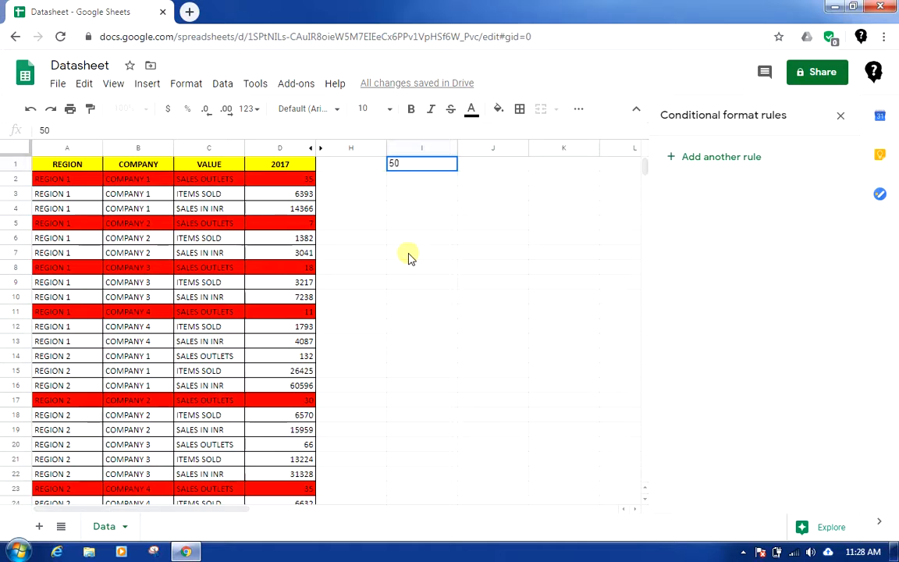
pyautogui.press('Tab')
# Edit the red-fill rule so its custom formula is =$D2<I1, comparing against the threshold cell, and save it
pyautogui.click(215, 178)
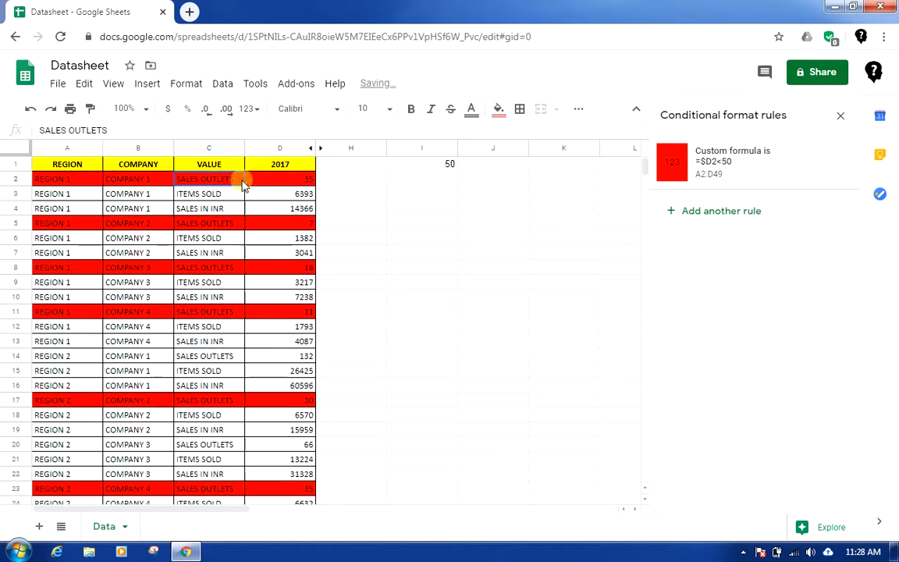
pyautogui.click(780, 173)
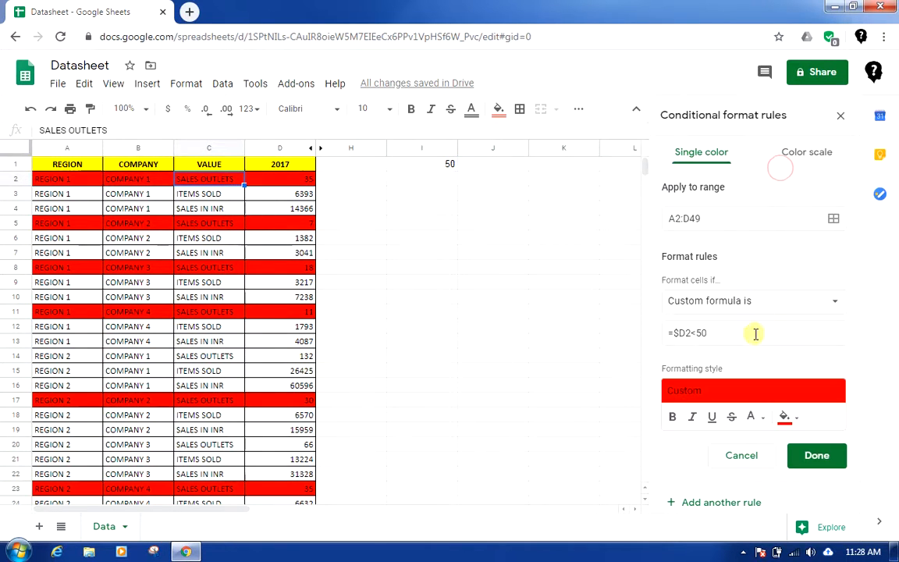
pyautogui.doubleClick(700, 333)
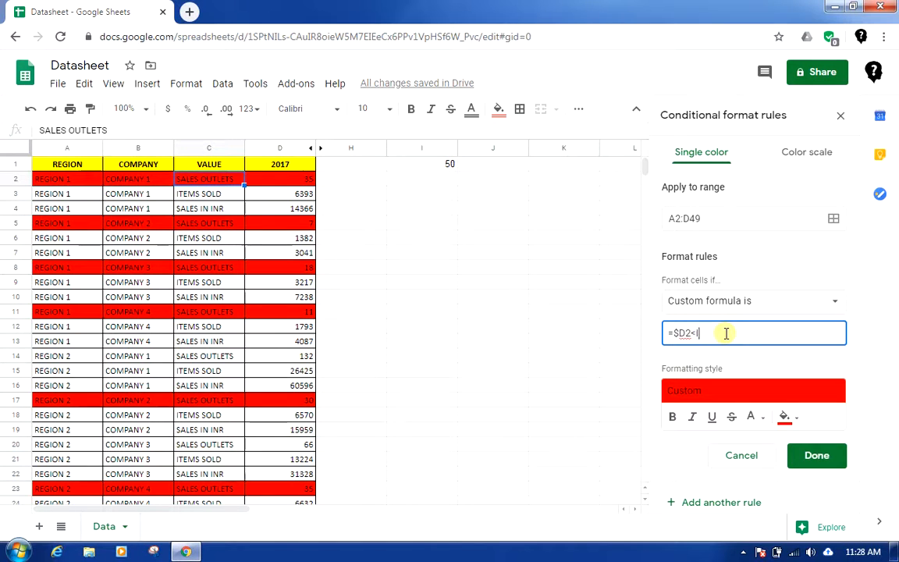
pyautogui.write('1')
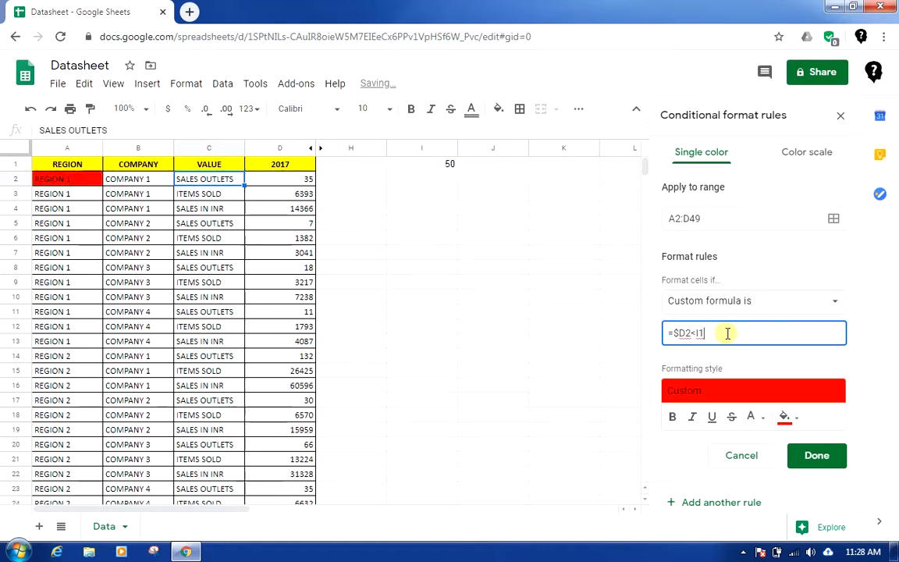
pyautogui.click(805, 459)
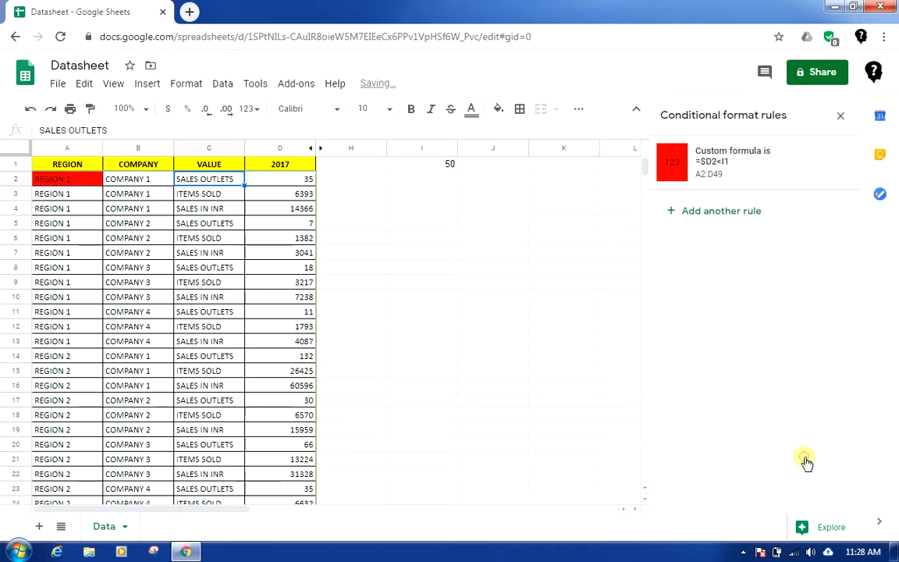
pyautogui.scroll(-3, 204, 324)
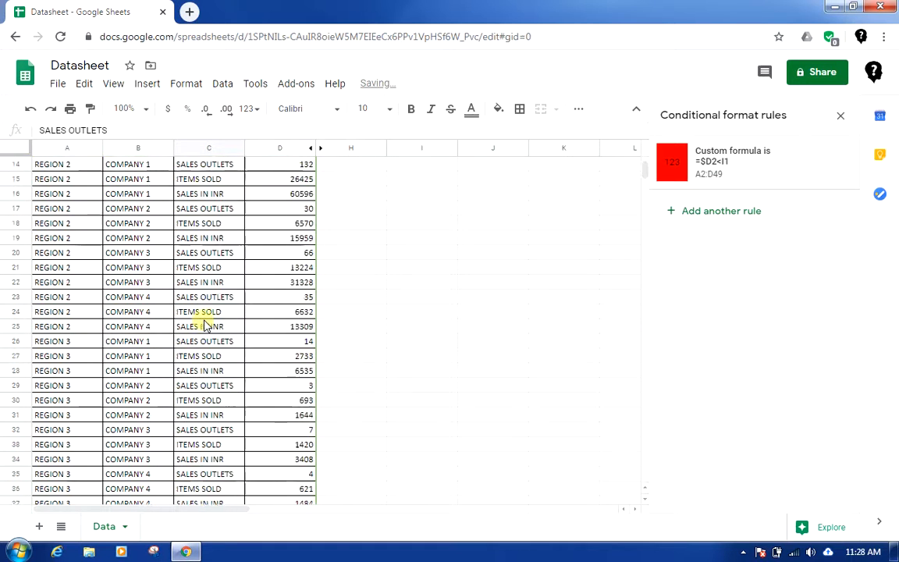
pyautogui.scroll(3, 204, 323)
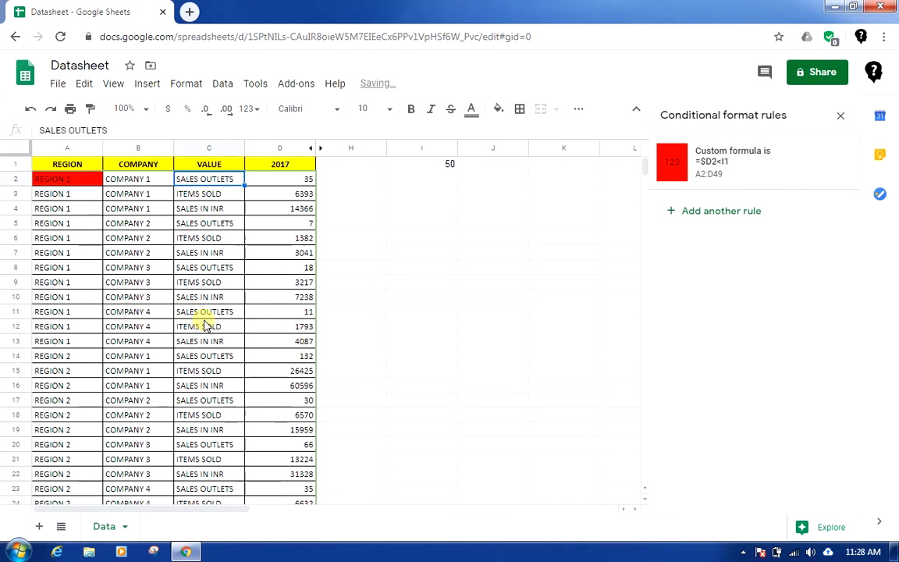
# Edit the rule's custom formula to =$D2<$I$1 with an absolute reference to the threshold cell, save it, and check the rows
pyautogui.click(217, 224)
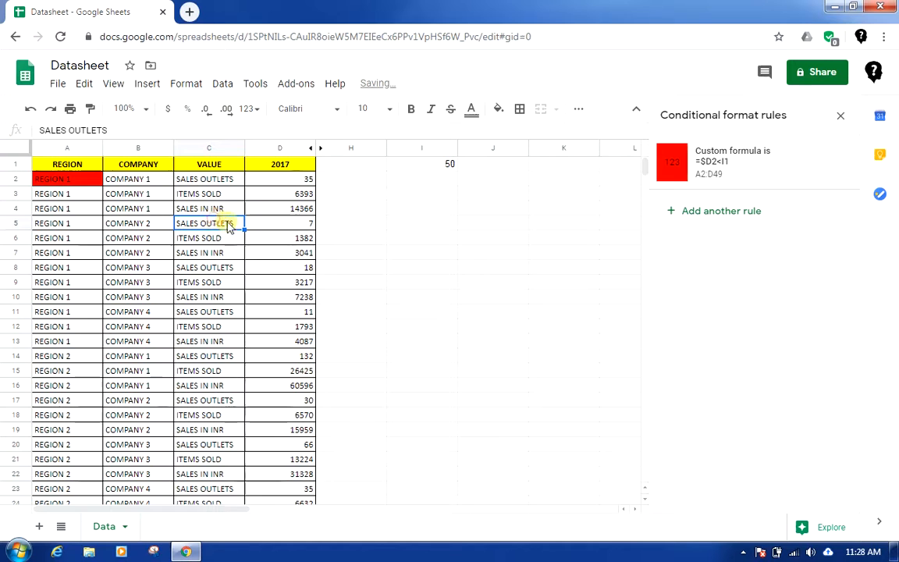
pyautogui.click(720, 181)
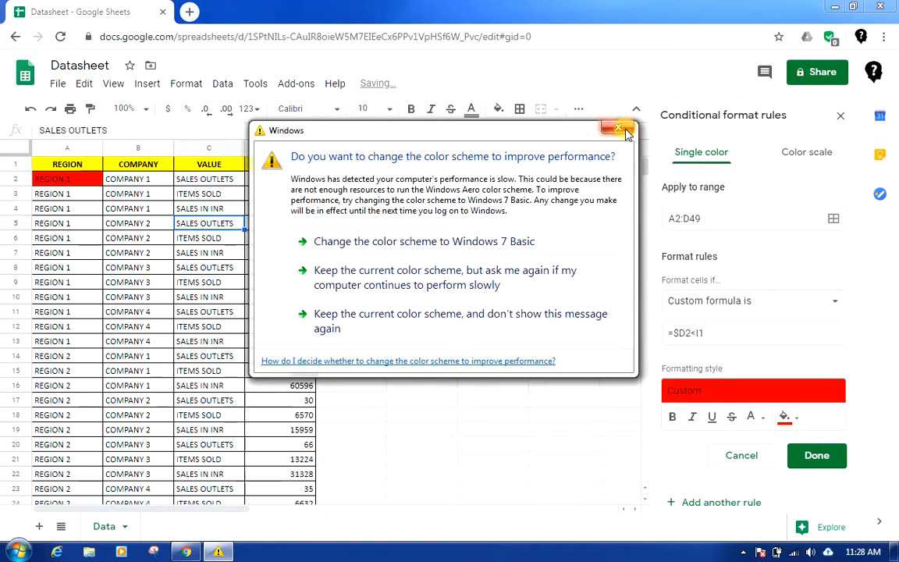
pyautogui.click(624, 127)
pyautogui.click(694, 333)
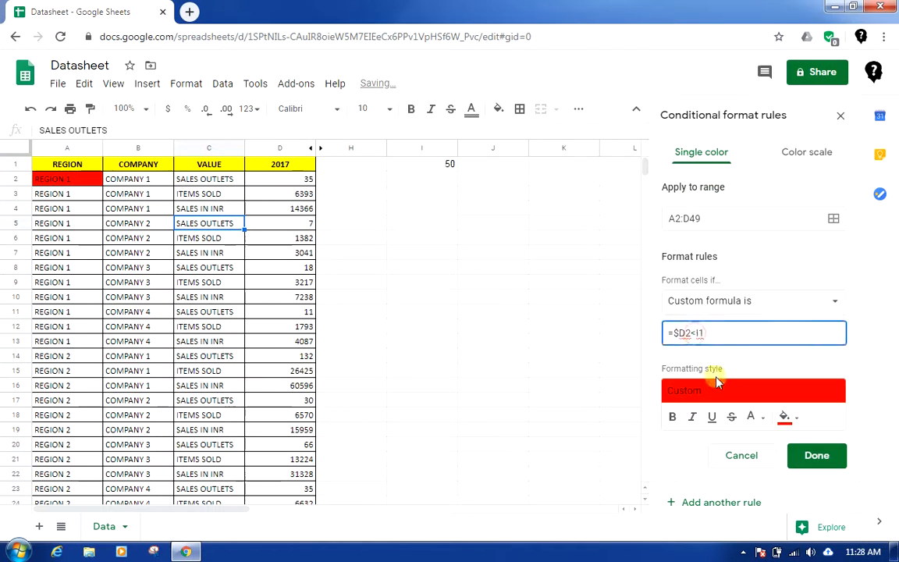
pyautogui.write('$I')
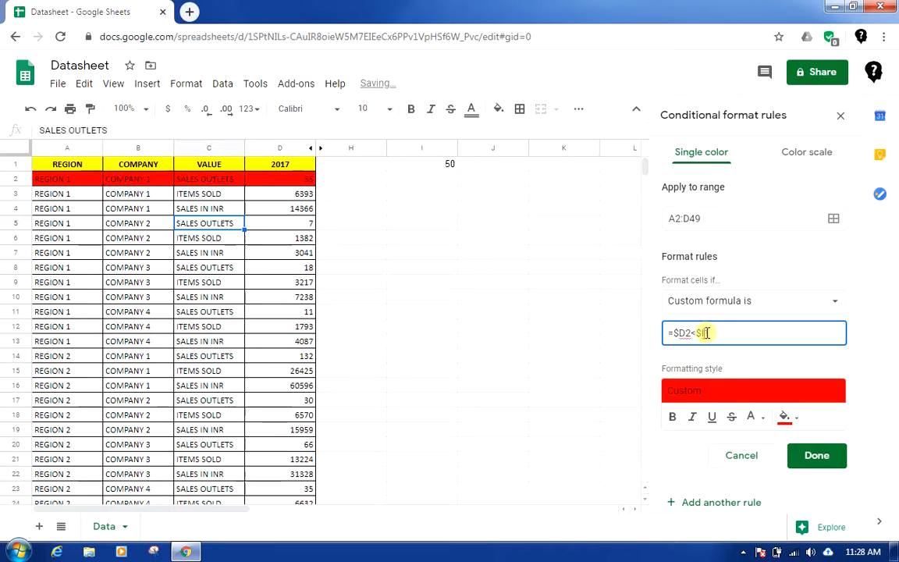
pyautogui.write('$1')
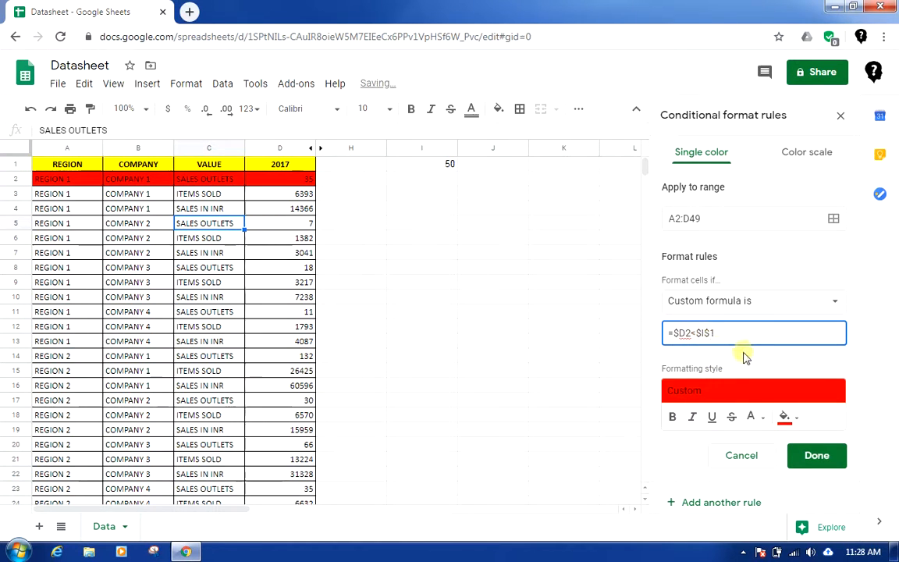
pyautogui.click(815, 455)
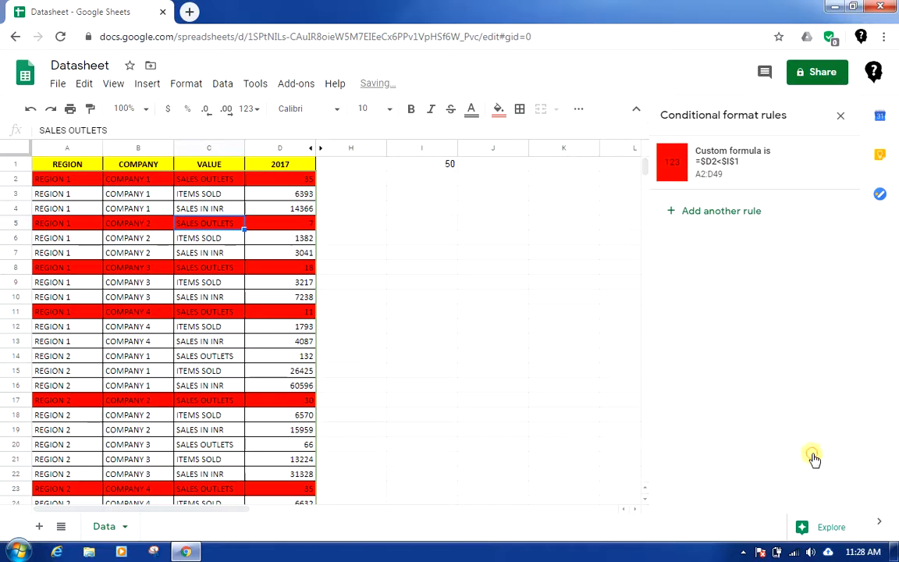
pyautogui.click(369, 208)
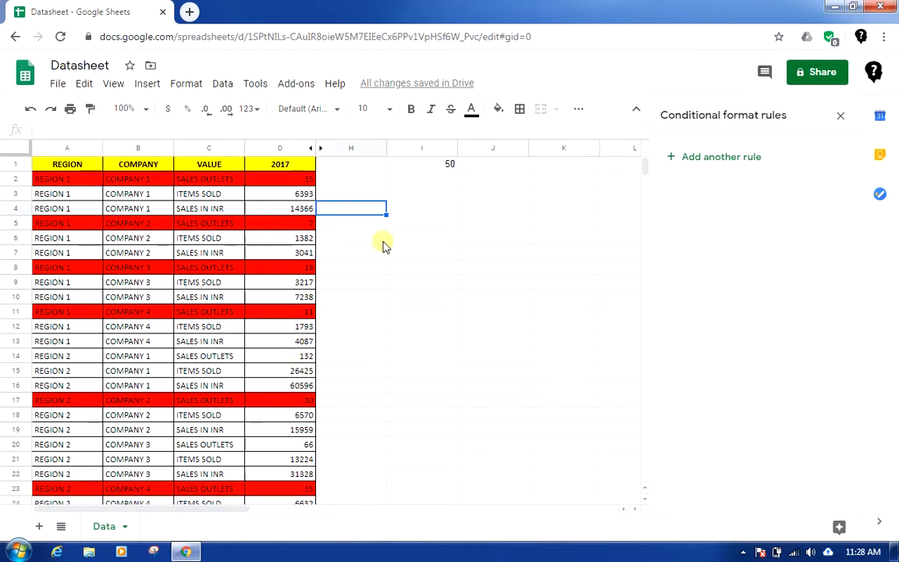
pyautogui.scroll(-5, 258, 328)
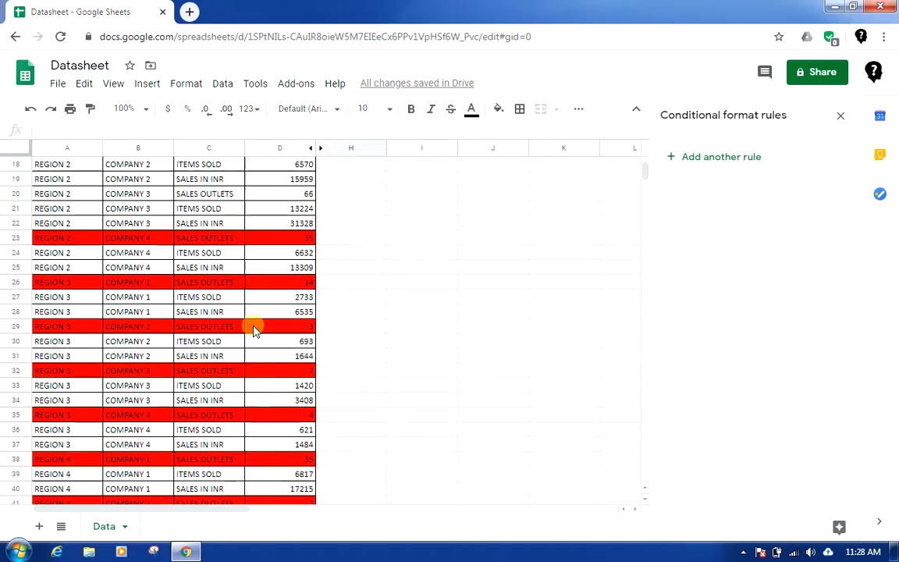
pyautogui.scroll(5, 257, 326)
# Set the threshold in cell I1 to 1000 and check the highlighted rows
pyautogui.click(428, 167)
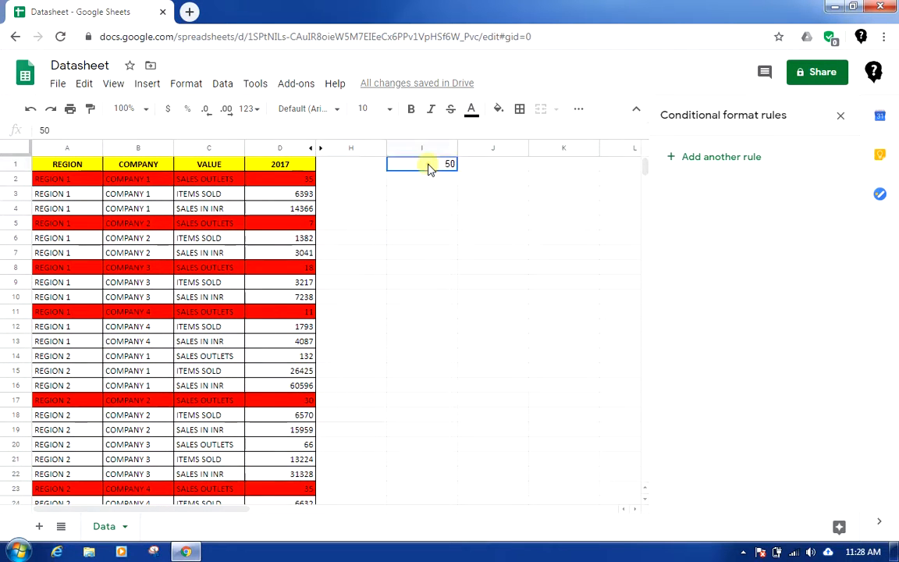
pyautogui.write('1000')
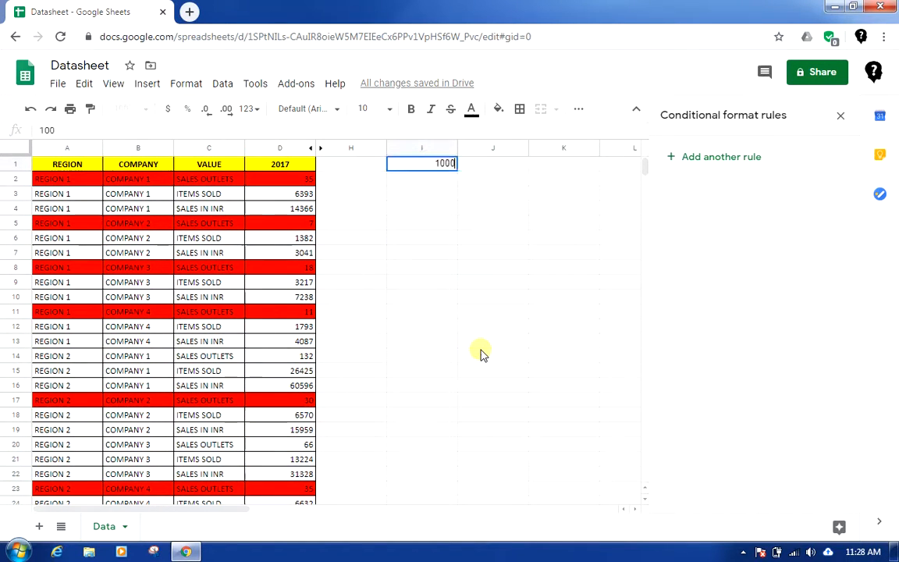
pyautogui.press('Return')
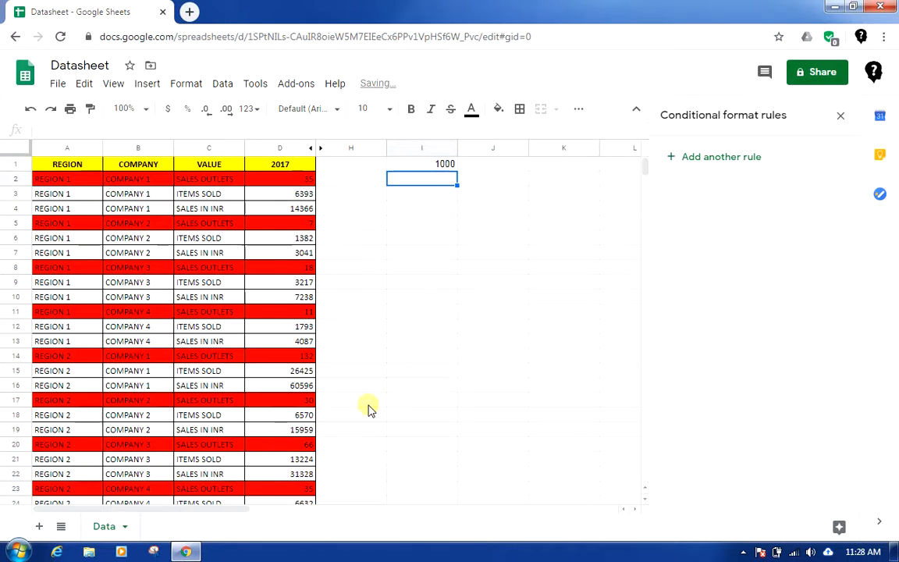
pyautogui.scroll(-1, 289, 387)
pyautogui.scroll(1, 265, 289)
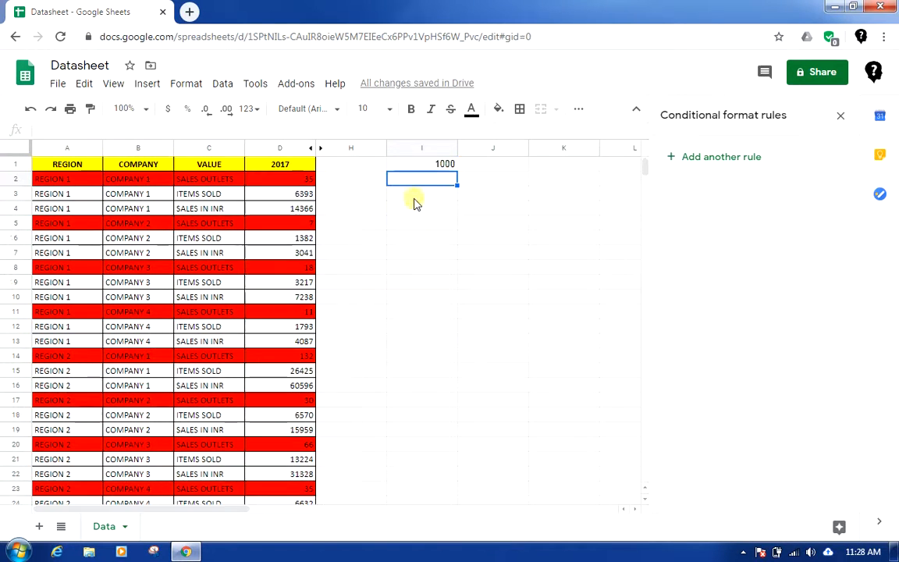
# Set the threshold in cell I1 to 500 and review the highlighting down the table
pyautogui.click(436, 166)
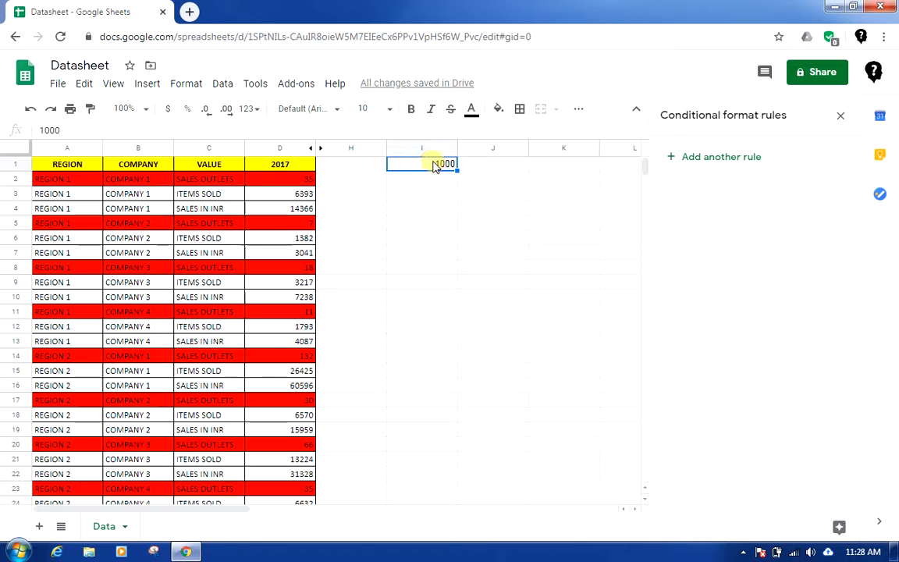
pyautogui.write('500')
pyautogui.press('Return')
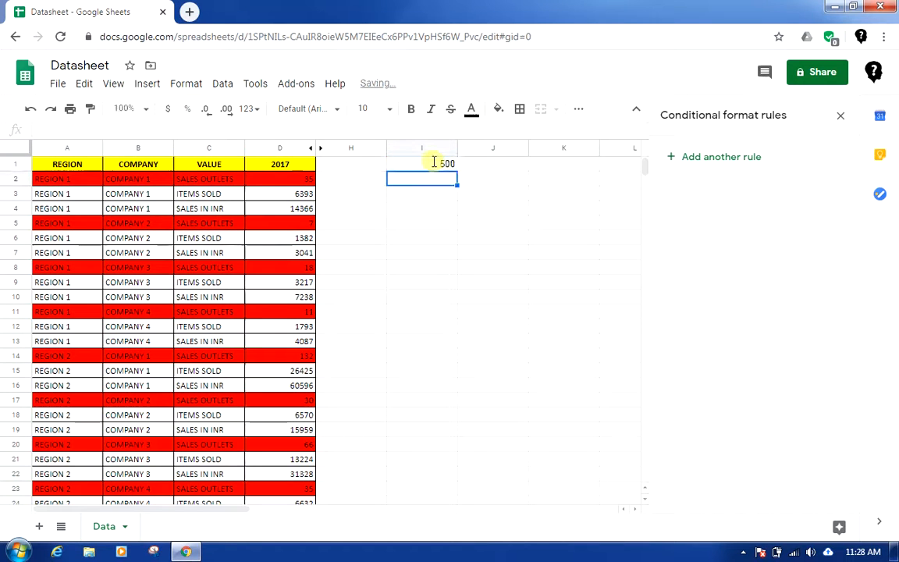
pyautogui.scroll(-4, 355, 372)
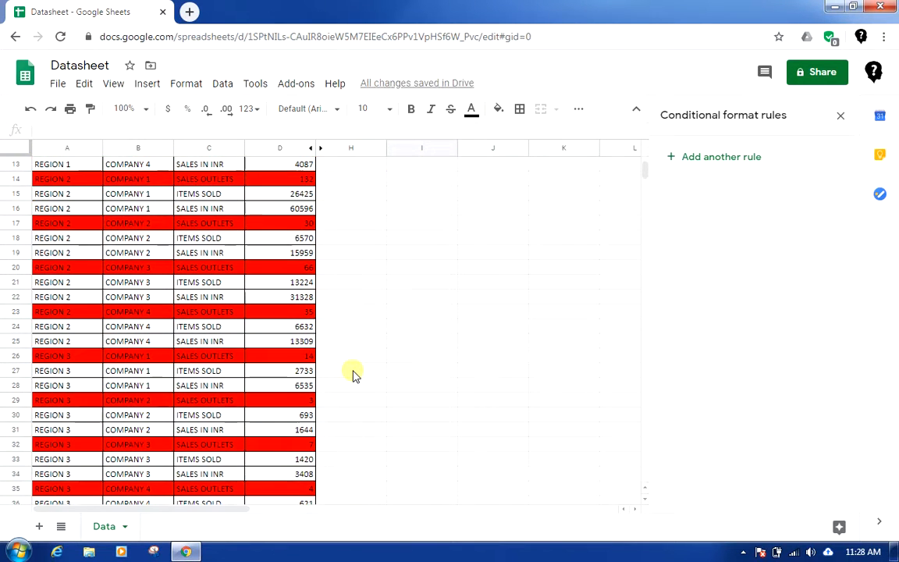
pyautogui.scroll(4, 352, 372)
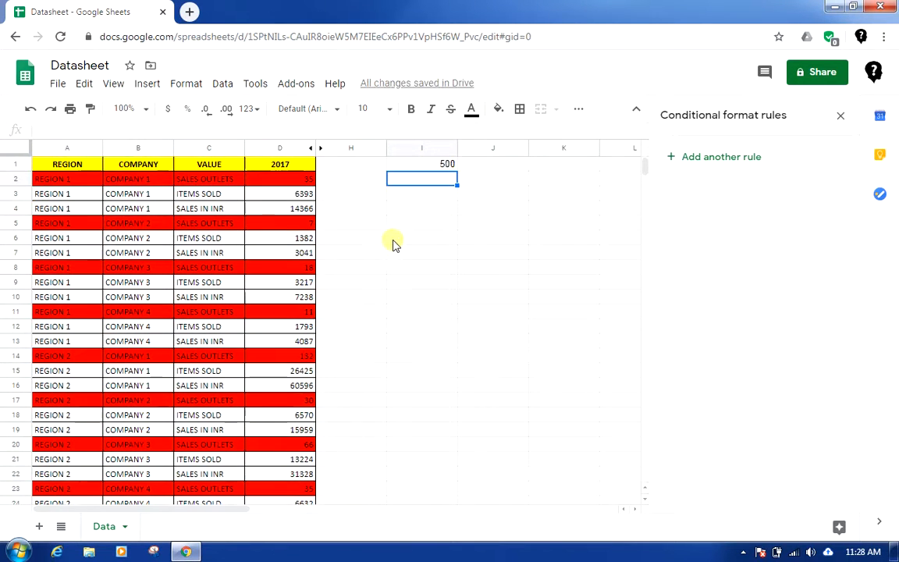
# Raise the threshold in cell I1 to 5000
pyautogui.click(426, 165)
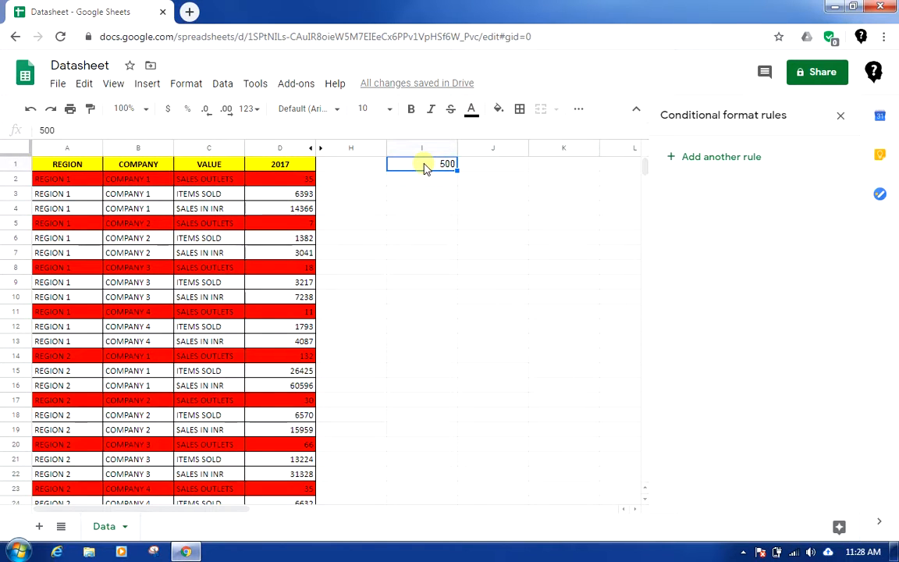
pyautogui.doubleClick(425, 165)
pyautogui.write('0')
pyautogui.press('Return')
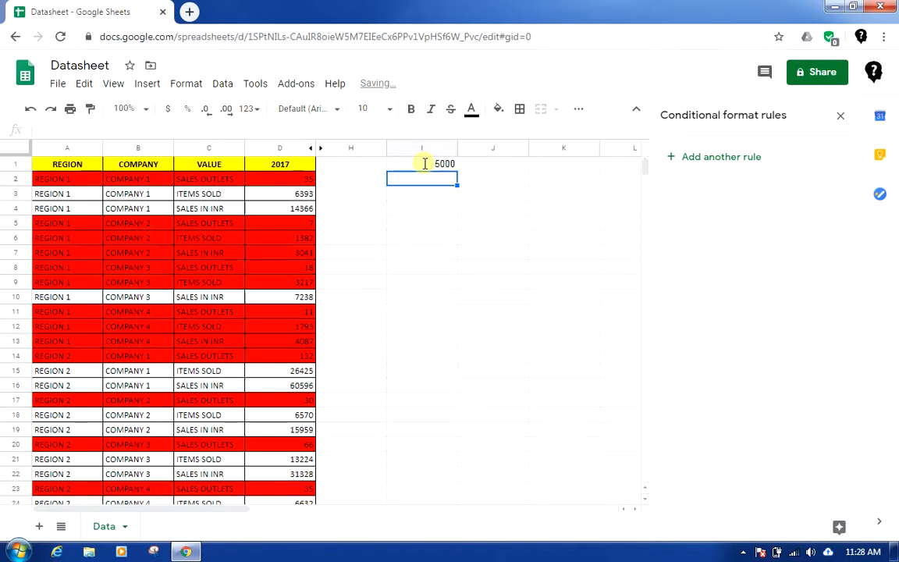